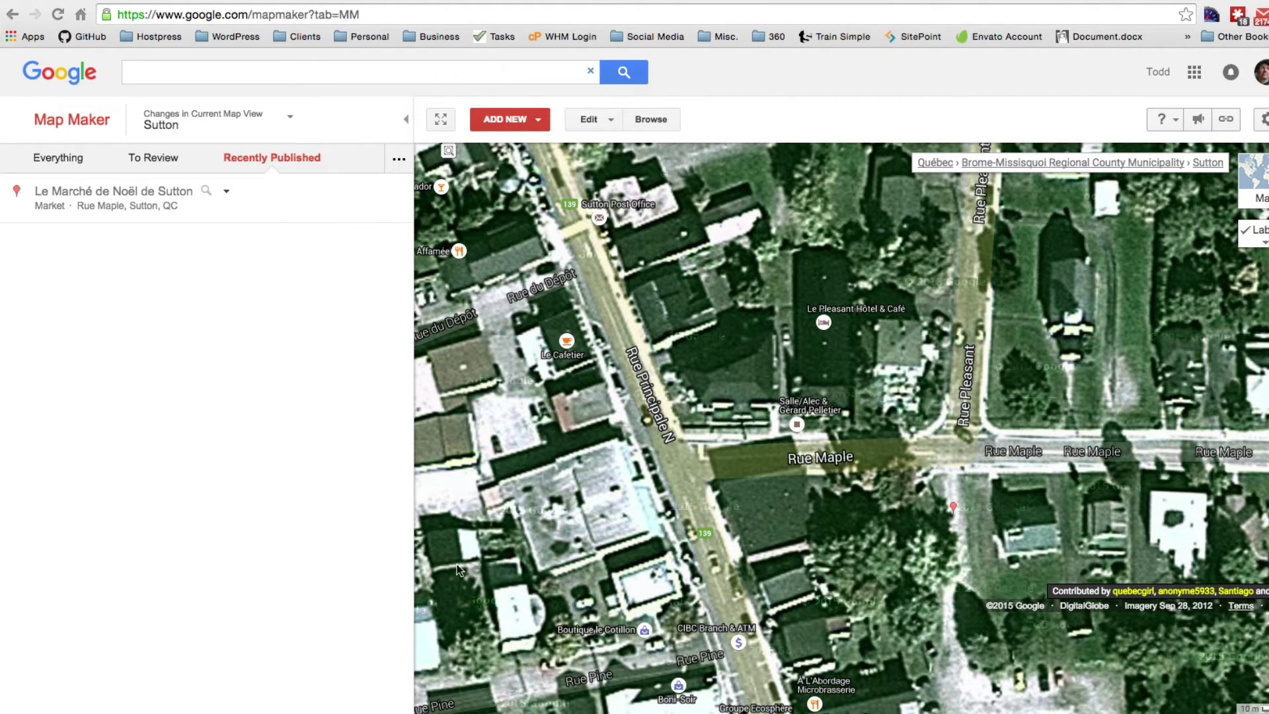
# - Start adding a new place with a marker near Rue Maple, then abandon it
pyautogui.click(529, 121)
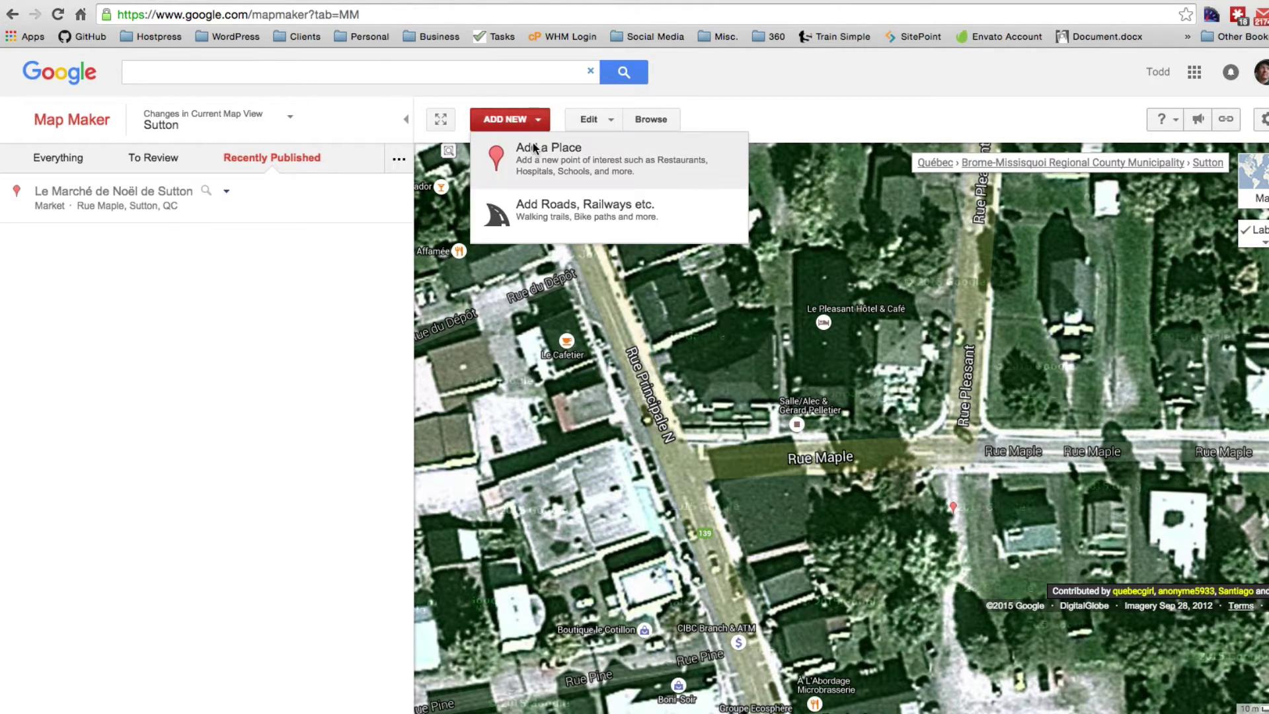
pyautogui.click(533, 148)
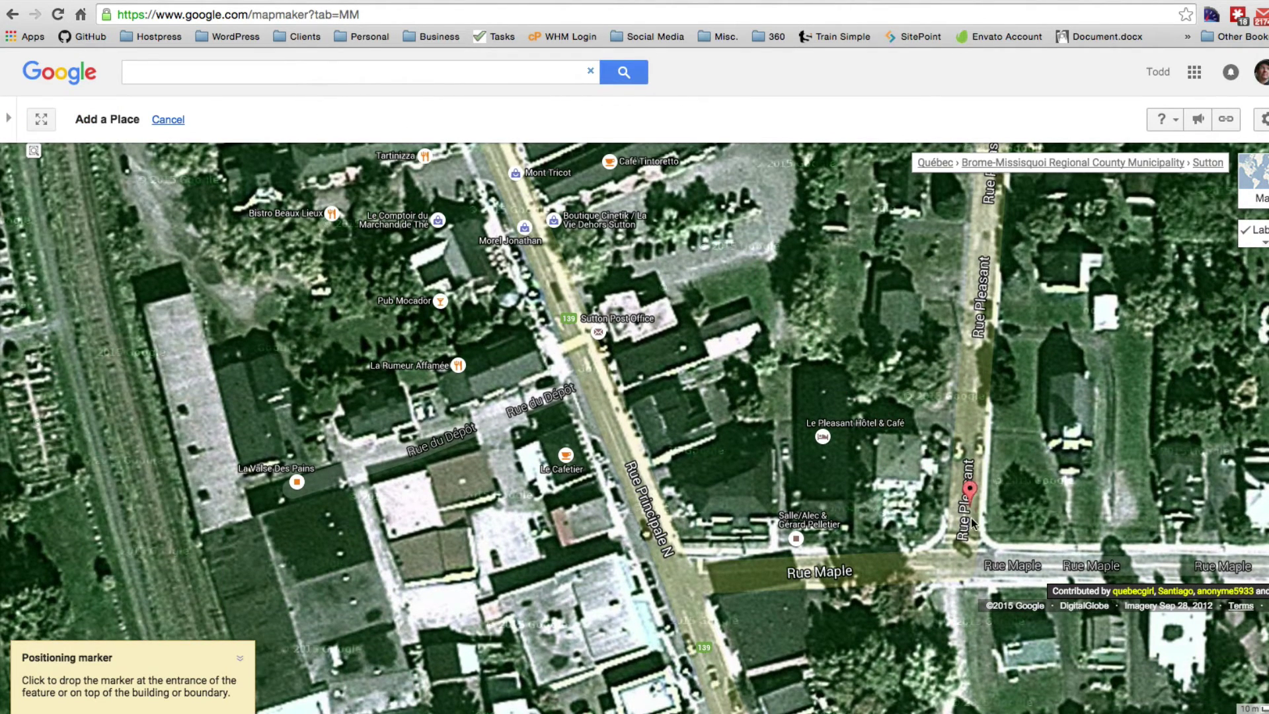
pyautogui.click(1069, 435)
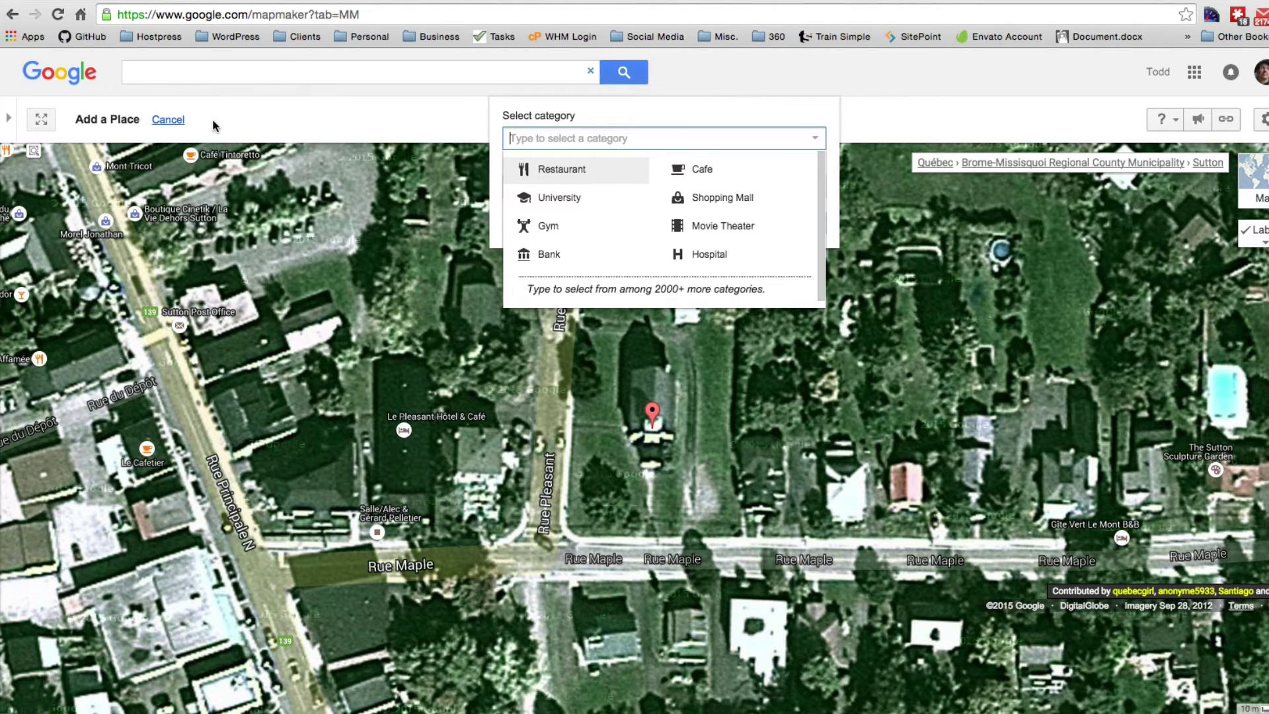
pyautogui.click(168, 120)
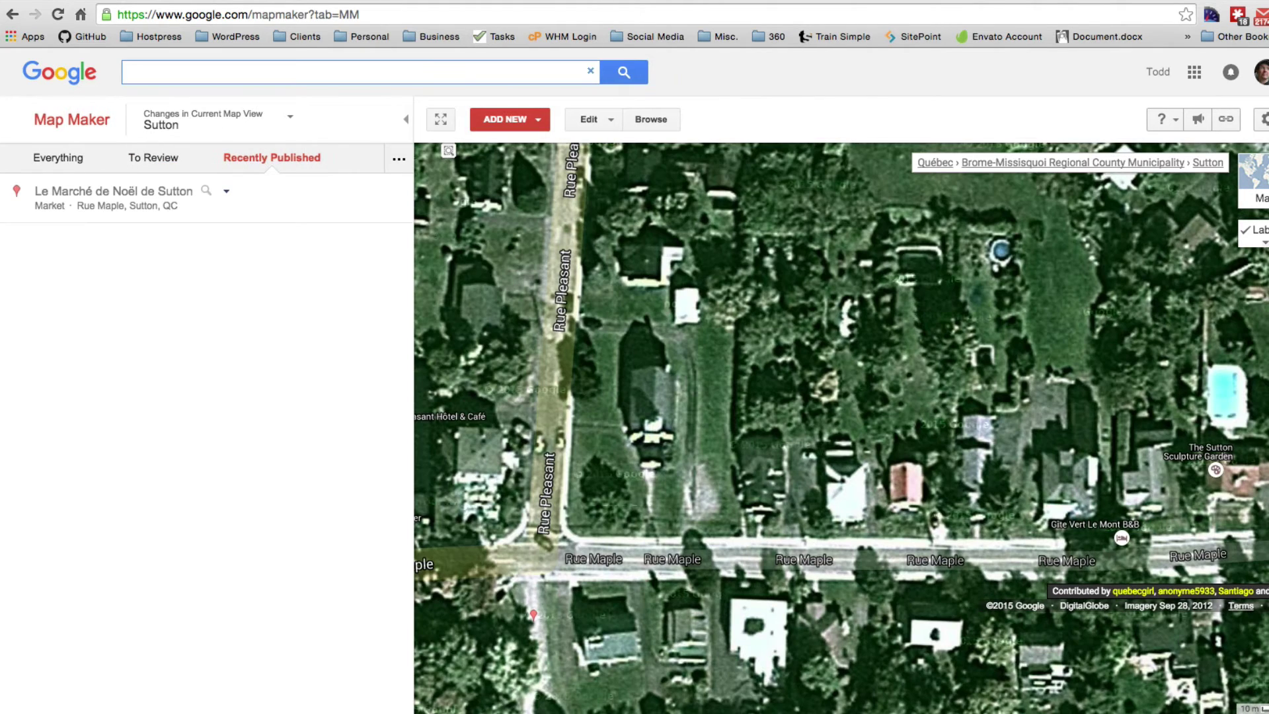
# - Select the Le Marché de Noël de Sutton listing's full title and ready the CID finder lookup field
pyautogui.click(88, 198)
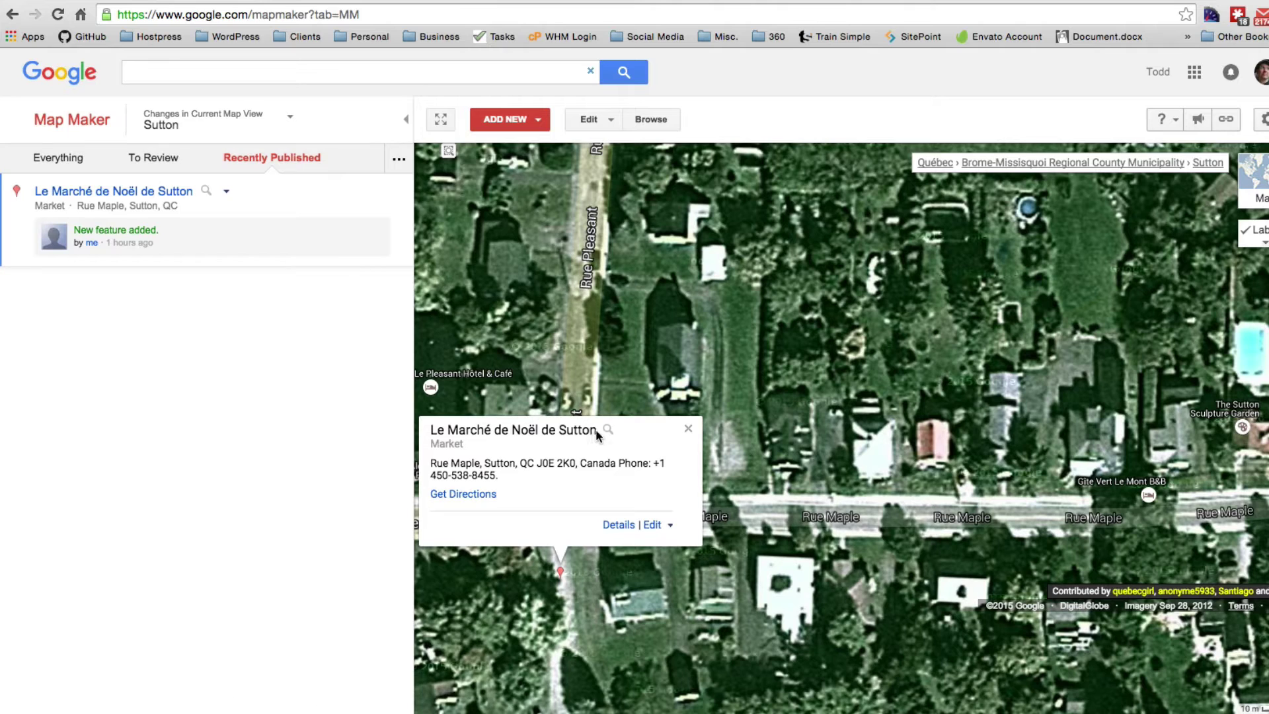
pyautogui.moveTo(555, 431); pyautogui.dragTo(433, 432)
pyautogui.press('super+c')
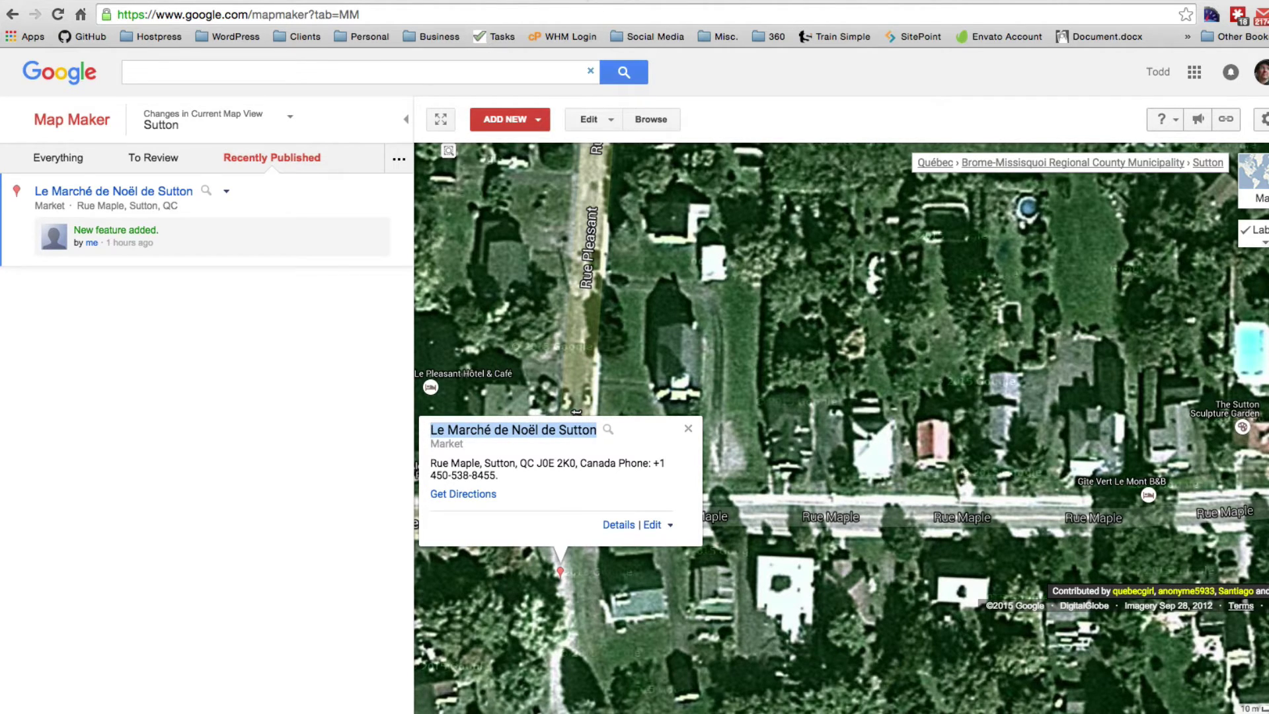
pyautogui.hotkey('ctrl', 'Tab')
pyautogui.click(620, 340)
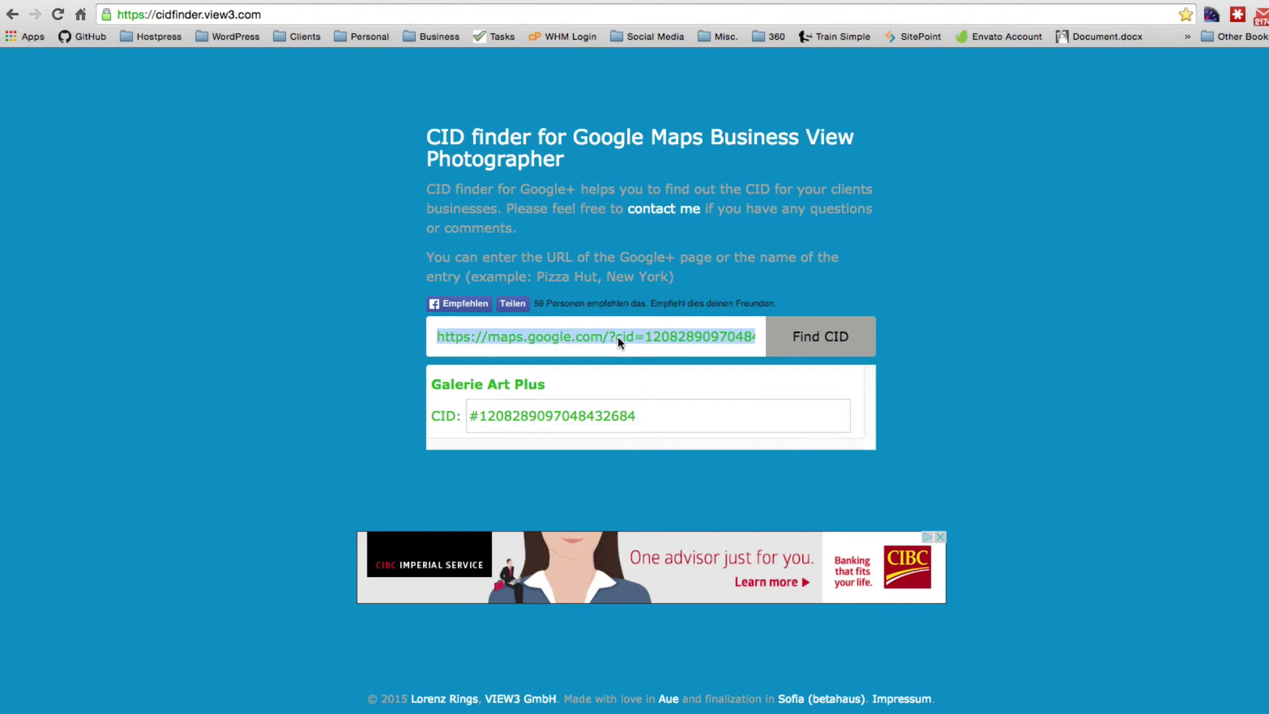
# - Look up Le Marché de Noël de Sutton's CID from its pasted name and copy the value
pyautogui.press('super+v')
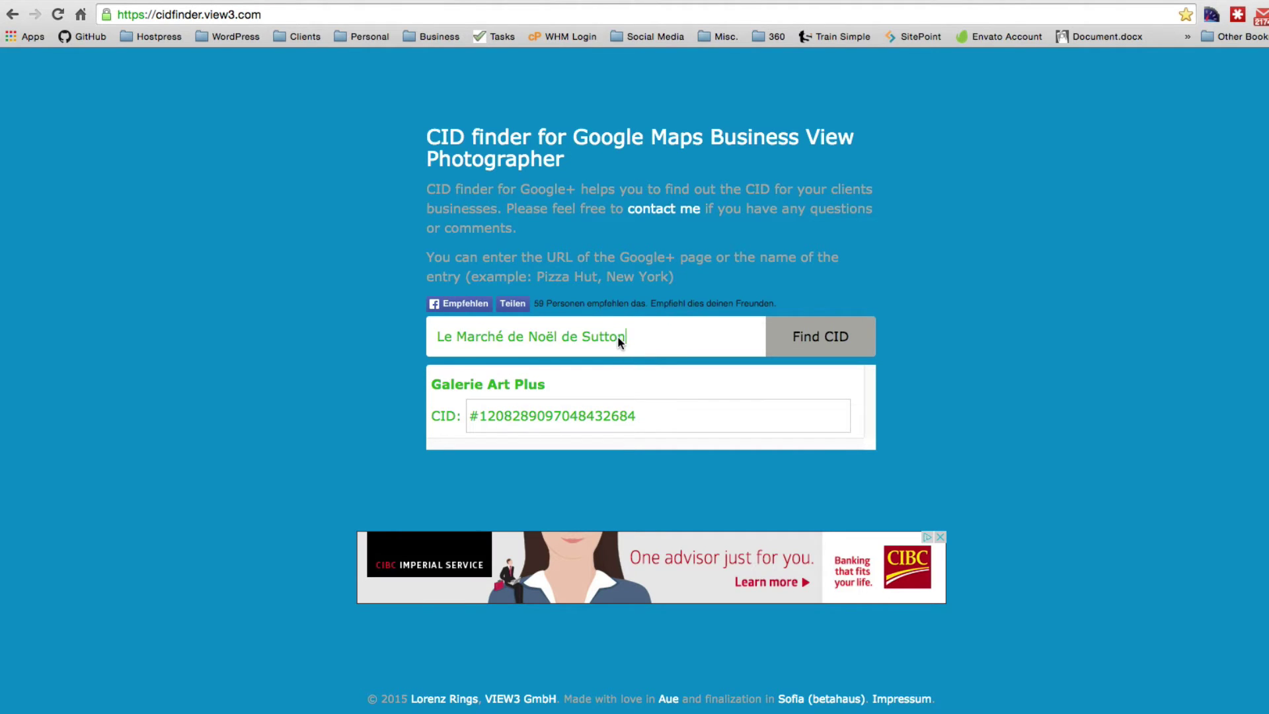
pyautogui.click(814, 339)
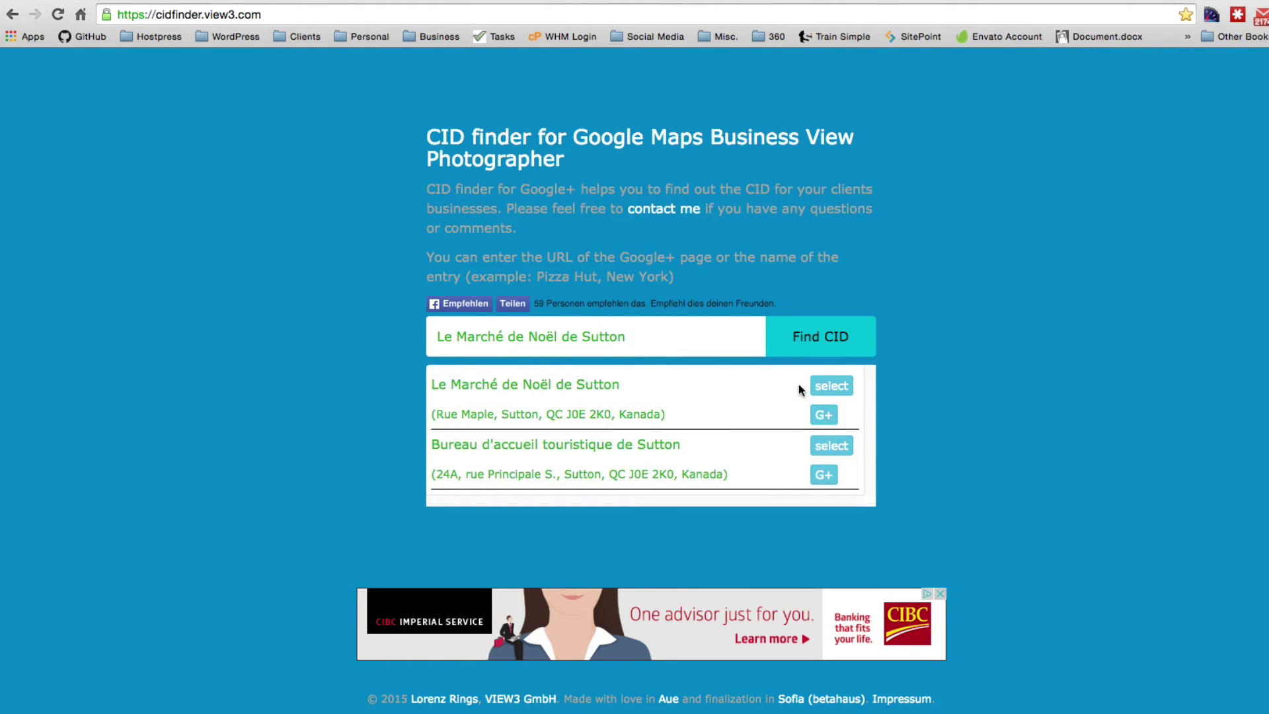
pyautogui.click(827, 383)
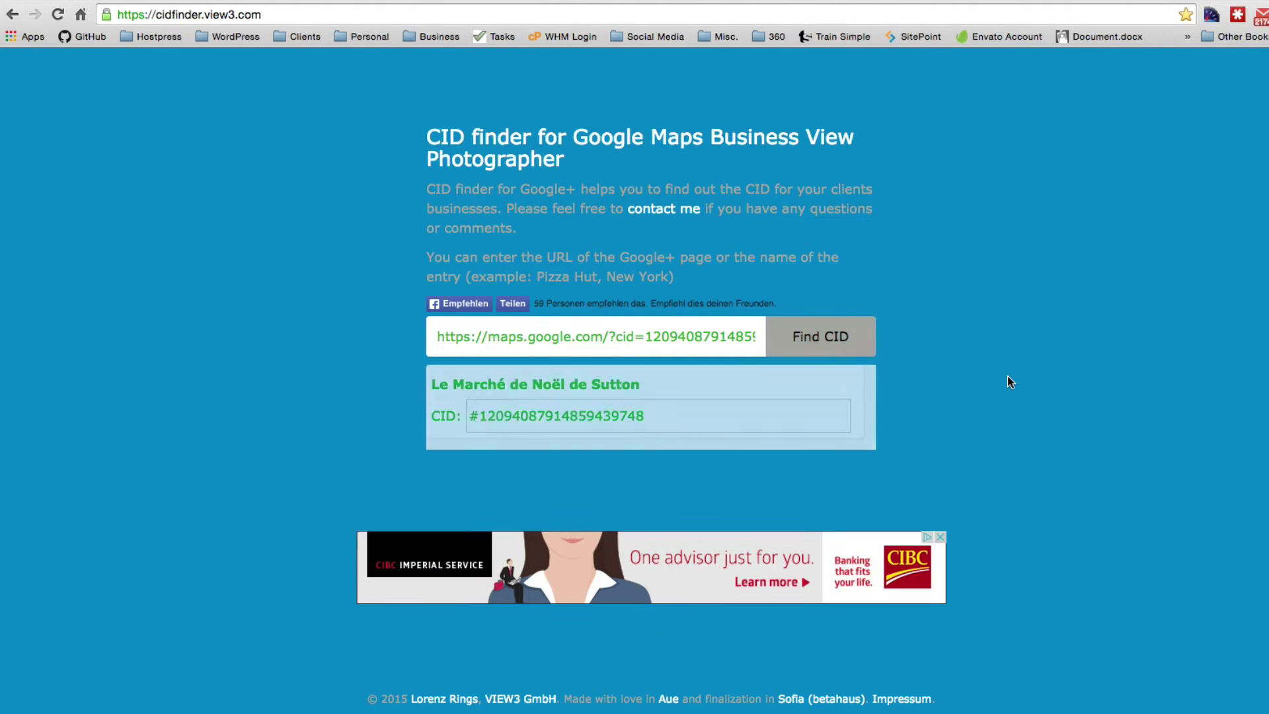
pyautogui.click(666, 416)
pyautogui.moveTo(666, 418); pyautogui.dragTo(440, 411)
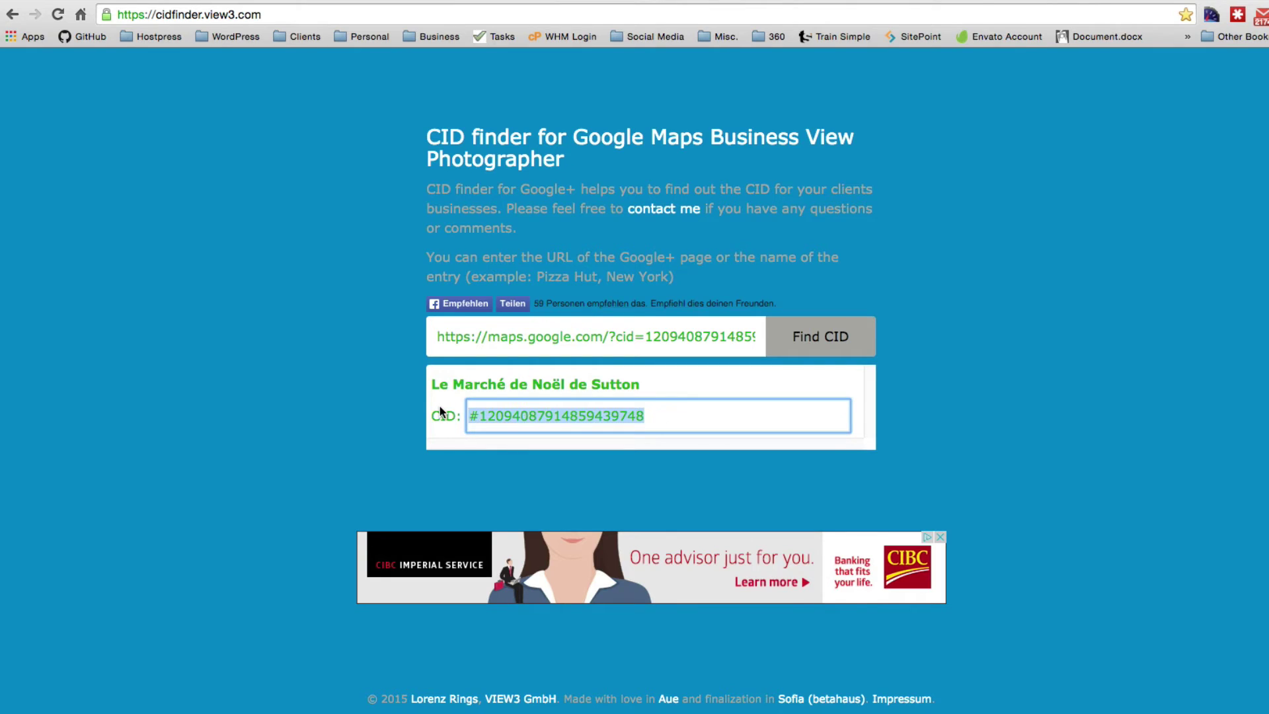
pyautogui.press('super+c')
pyautogui.hotkey('ctrl', 'Tab')
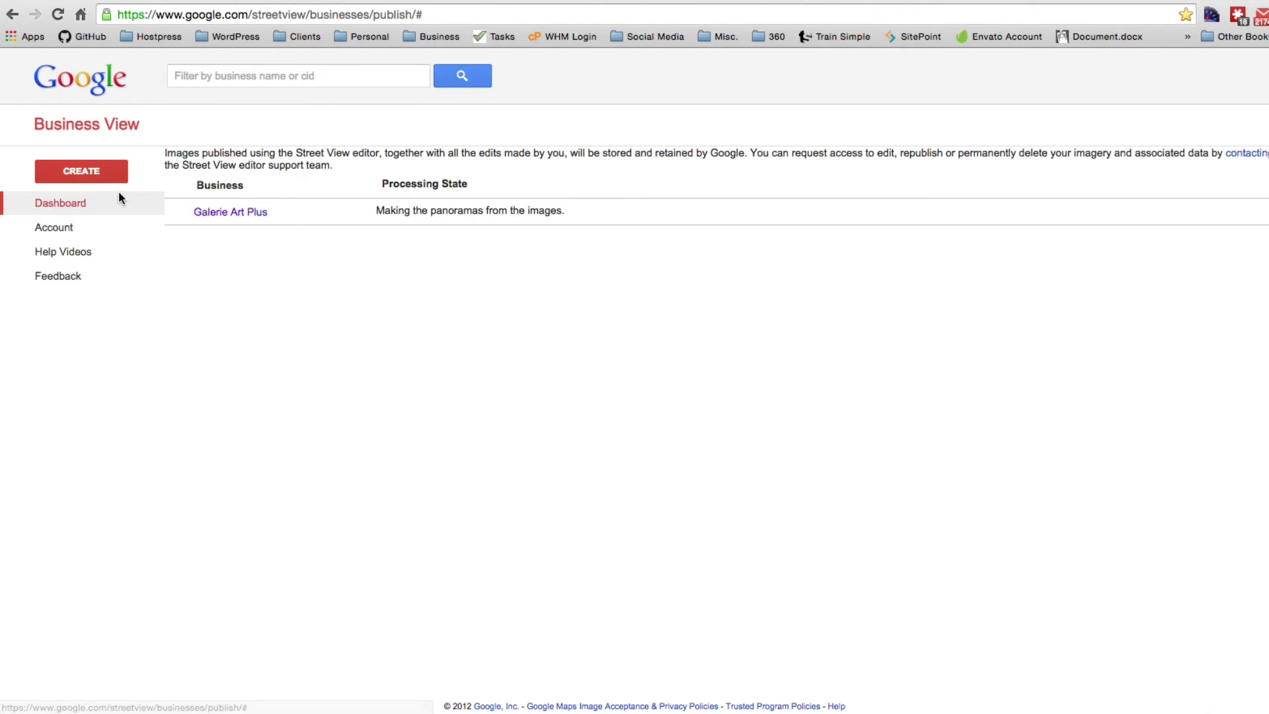
# - Search a new business by the pasted CID and open the market's Google Maps place page
pyautogui.click(71, 173)
pyautogui.click(208, 279)
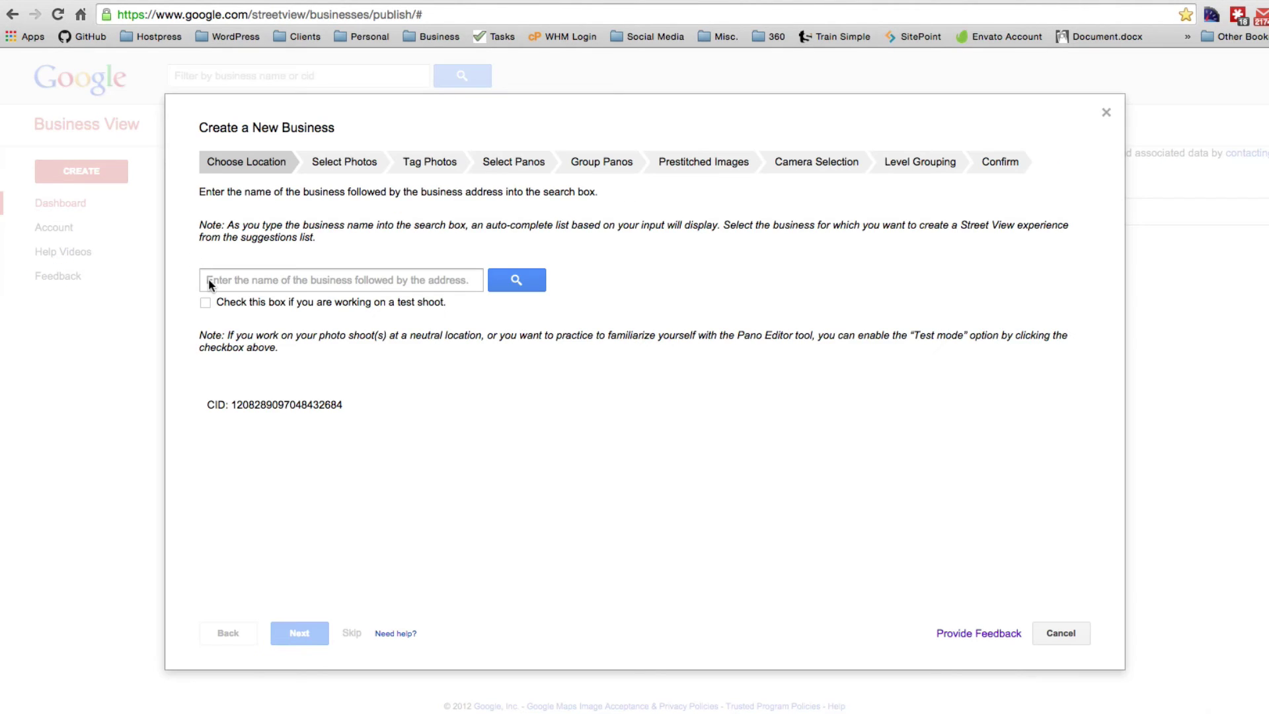
pyautogui.rightClick(208, 279)
pyautogui.click(258, 358)
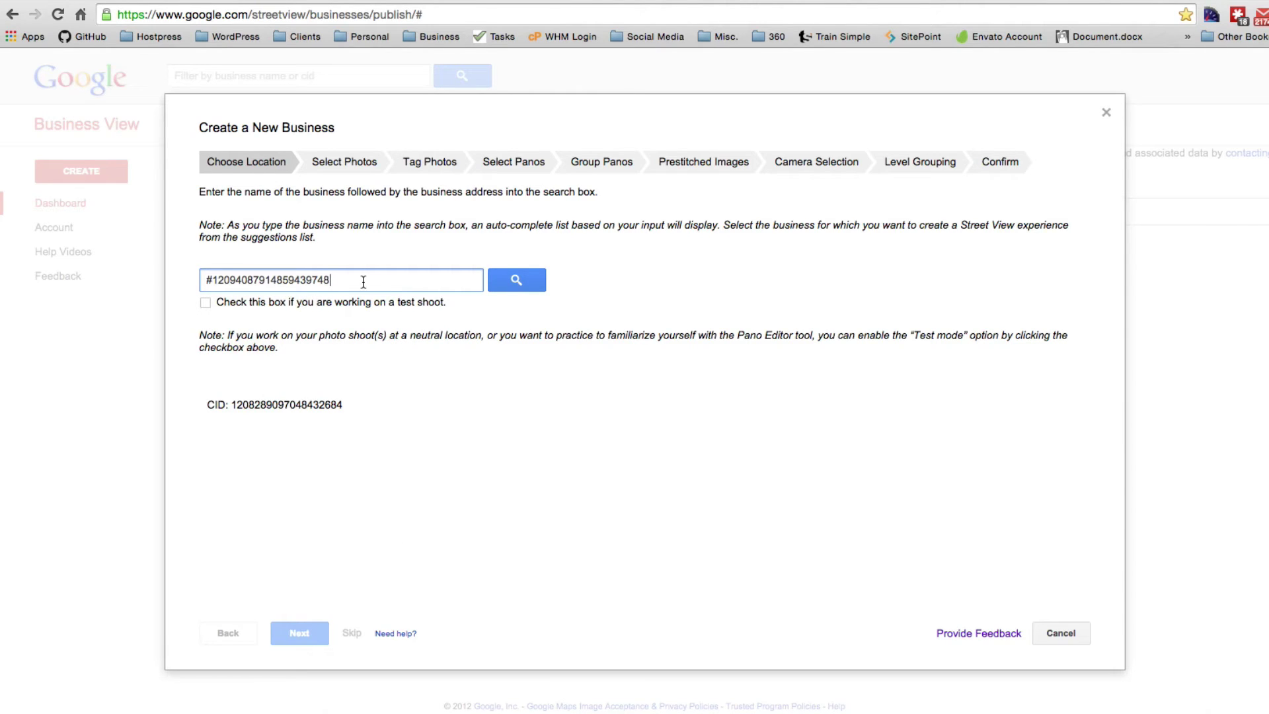
pyautogui.press('Return')
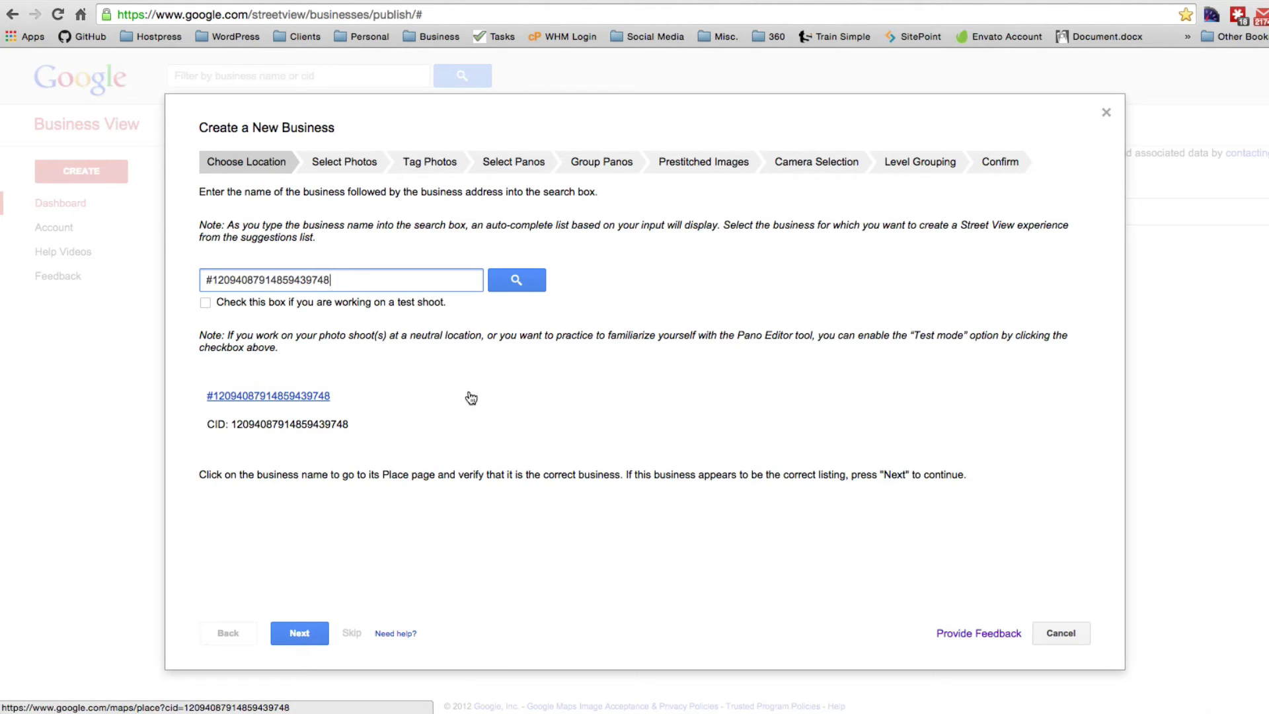
pyautogui.click(285, 397)
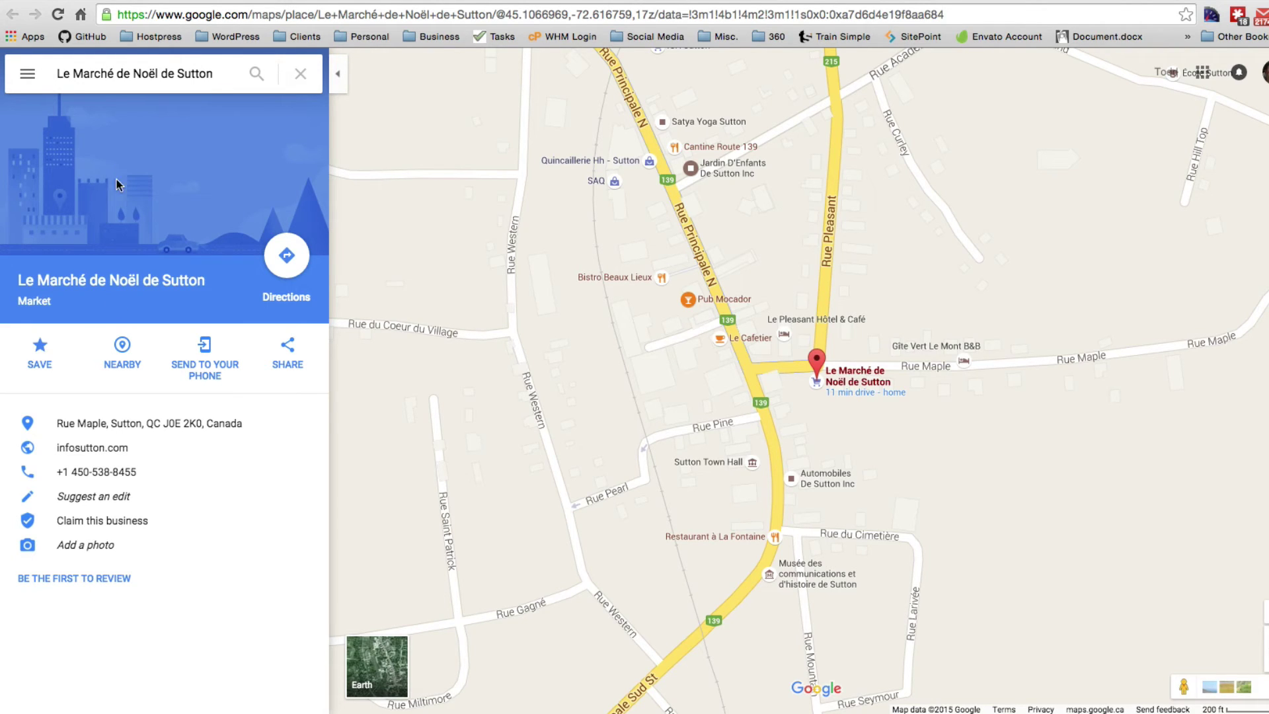
# - Upload a public photo to the Le Marché de Noël de Sutton place page
pyautogui.click(84, 545)
pyautogui.moveTo(10, 350); pyautogui.dragTo(414, 351)
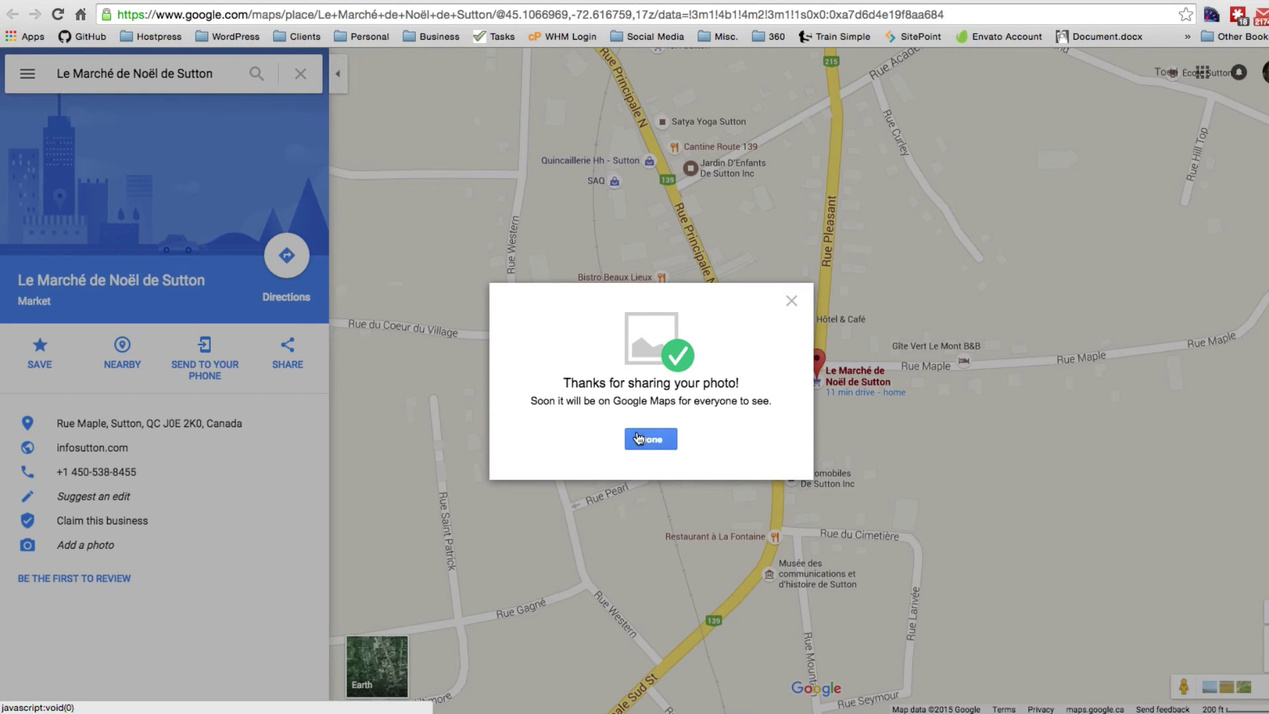
pyautogui.click(638, 438)
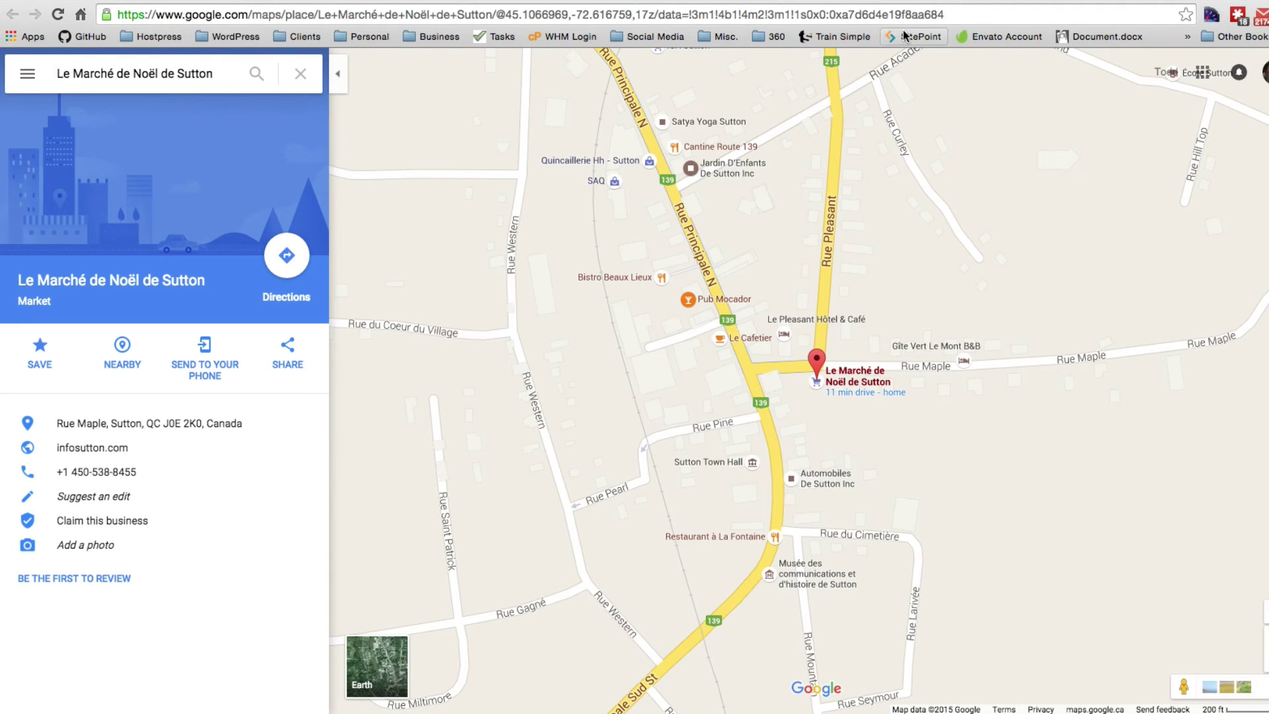
pyautogui.hotkey('ctrl', 'Tab')
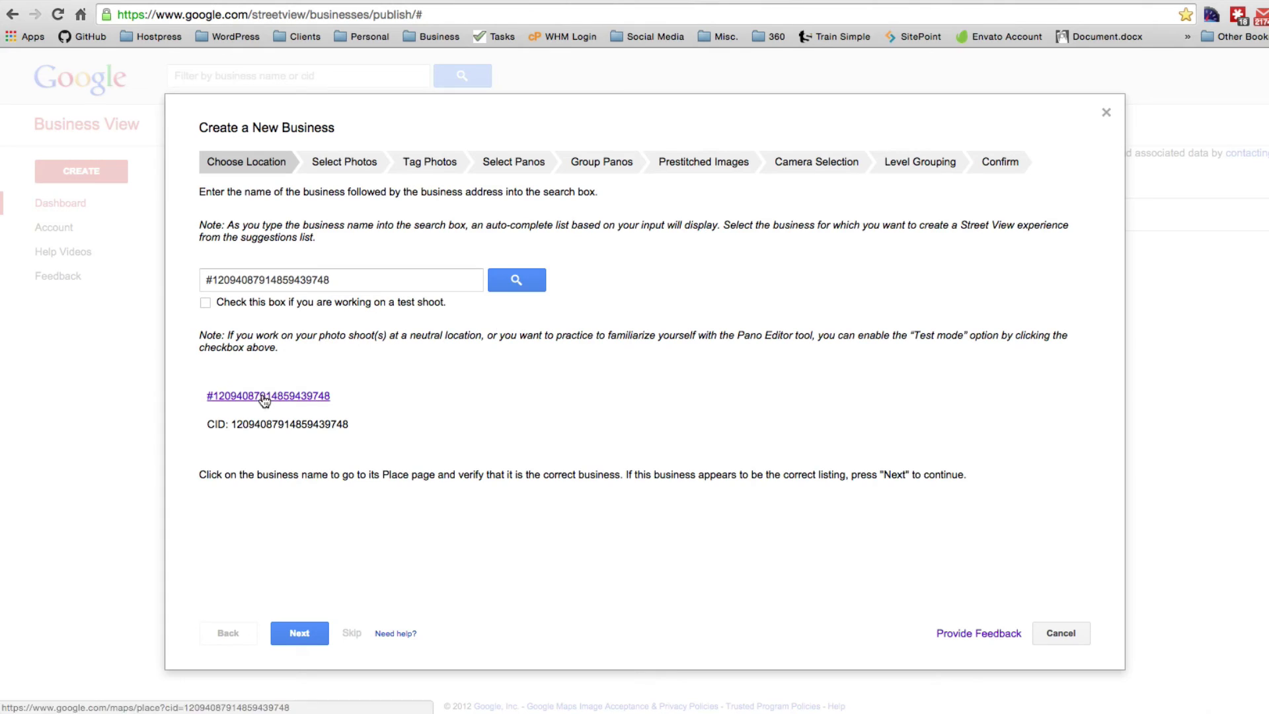
# - Confirm the business, skip the photo album choice, then cancel the new-business dialog
pyautogui.click(295, 636)
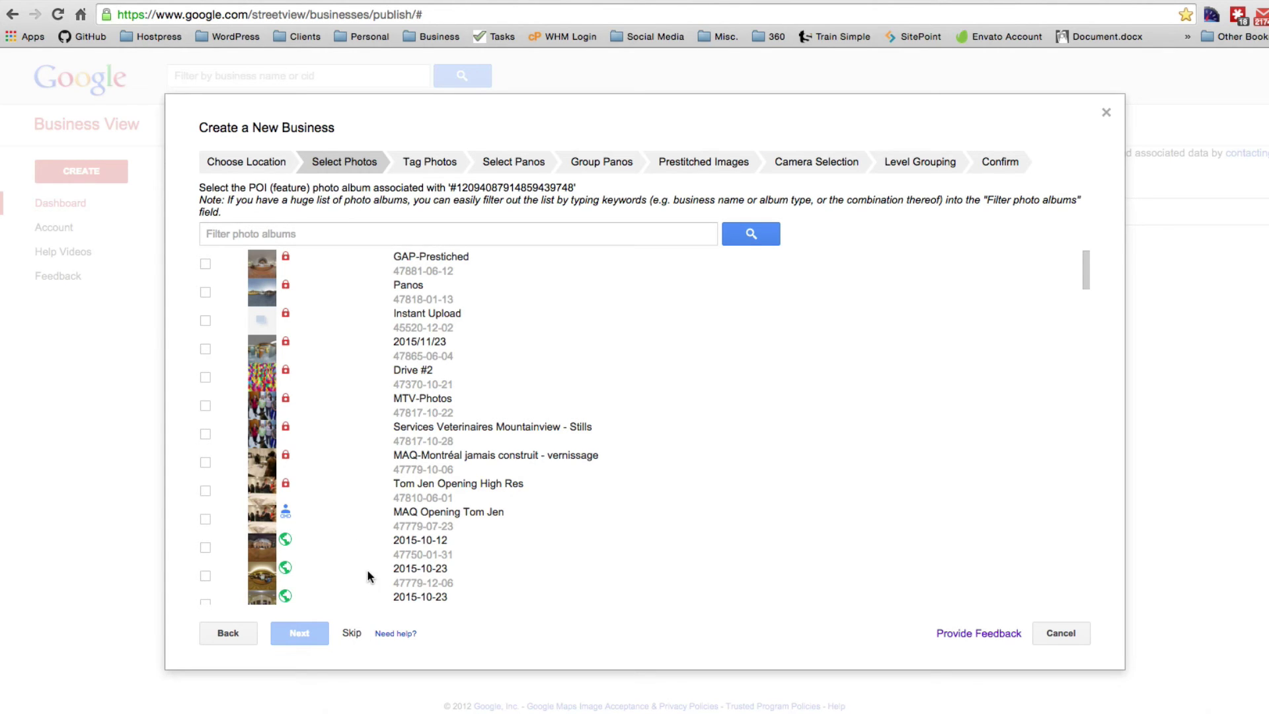
pyautogui.click(350, 632)
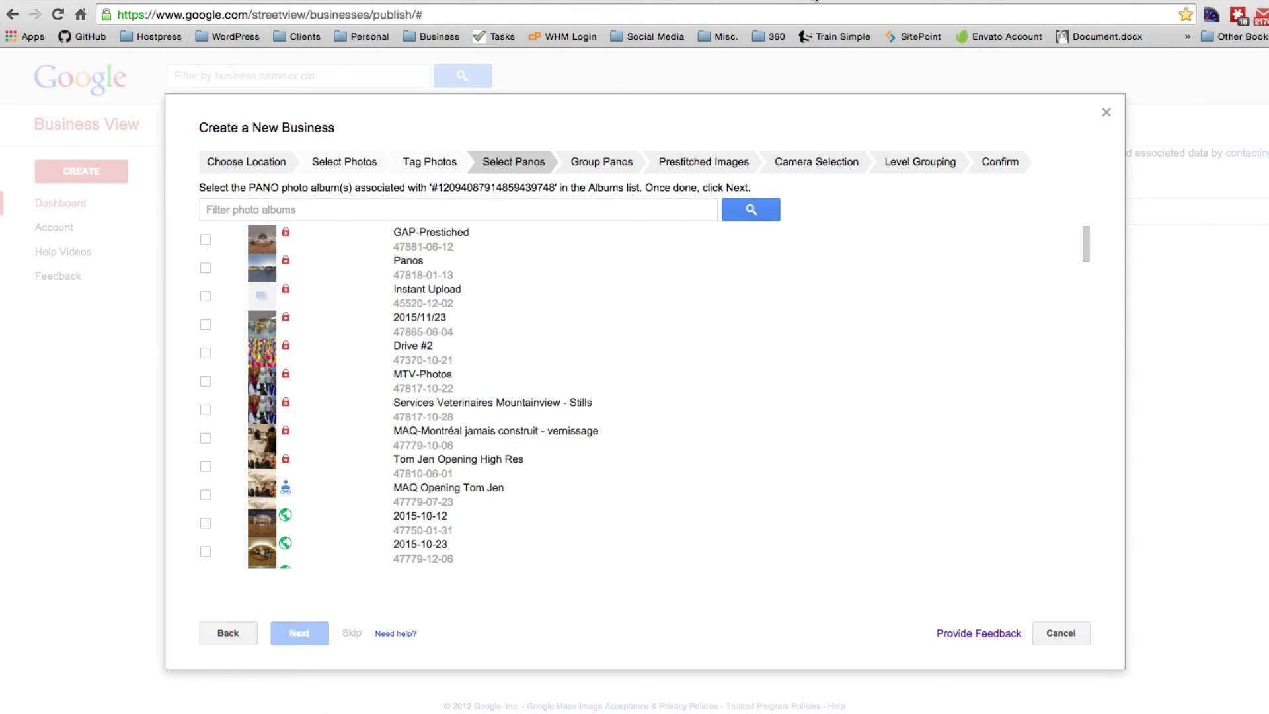
pyautogui.hotkey('ctrl', 'Tab')
pyautogui.click(1106, 112)
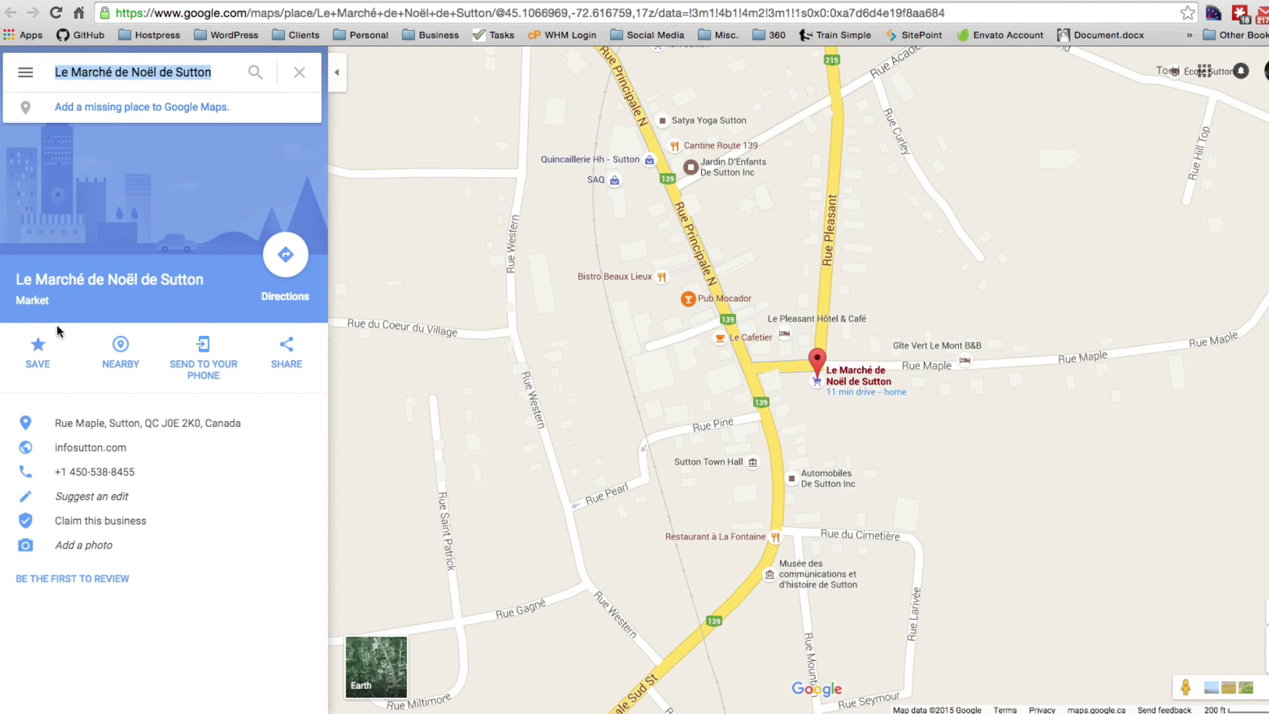
# - Copy 'Le Marché de Noël de Sutton' from the Maps search box and search it in a new tab
pyautogui.click(219, 78)
pyautogui.moveTo(218, 77); pyautogui.dragTo(56, 79)
pyautogui.press('super+c')
pyautogui.press('super+t')
pyautogui.press('super+v')
pyautogui.press('Return')
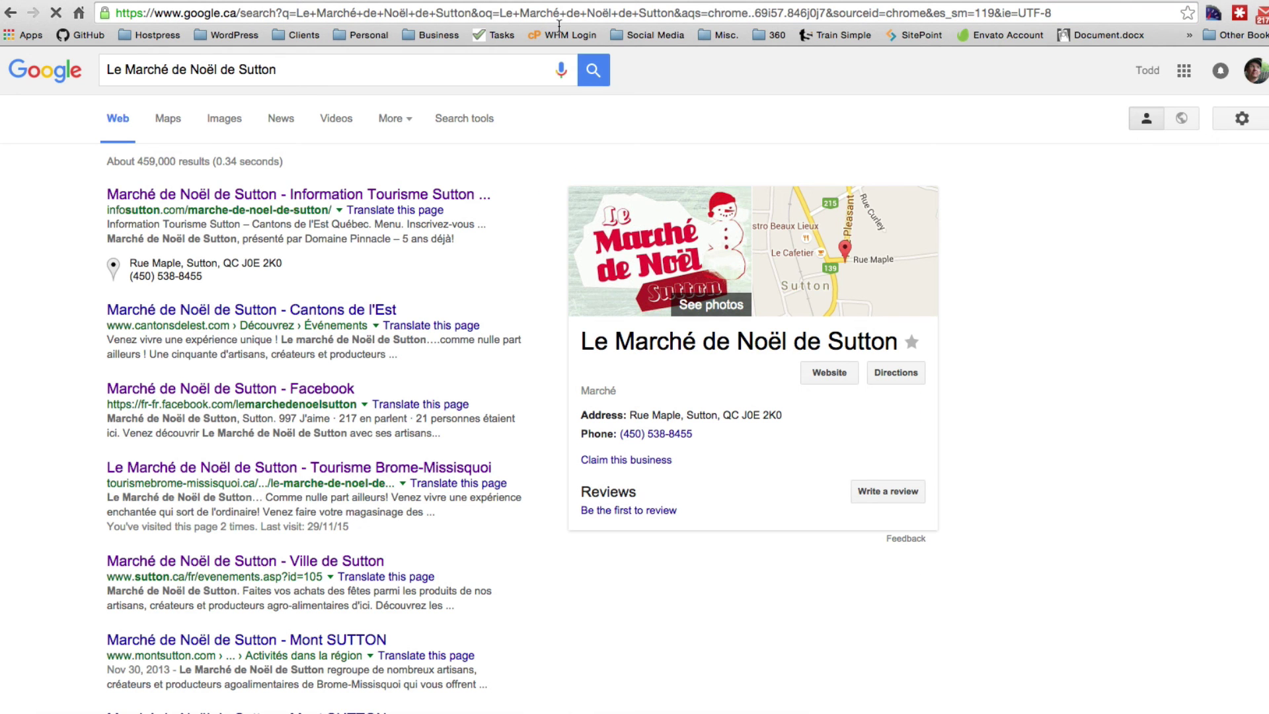